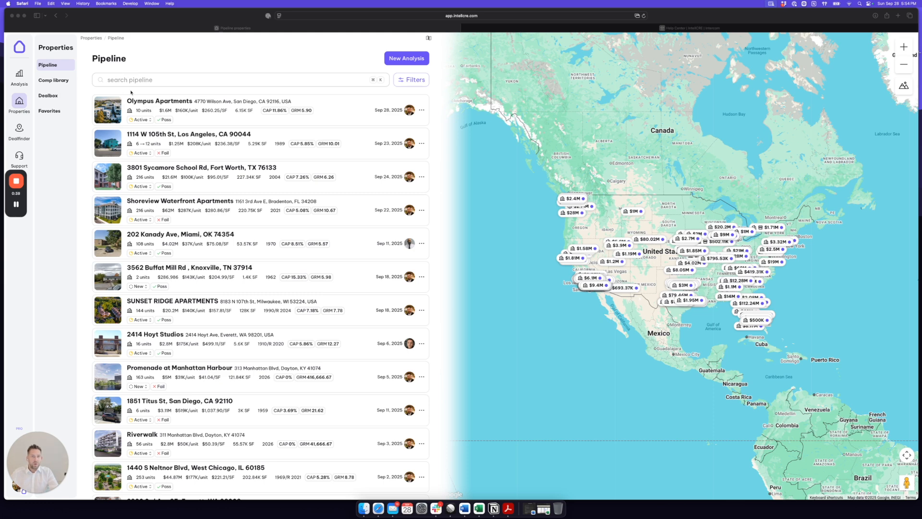
Reload the Pipeline page, which lists saved property analyses beside their map.
click(20, 103)
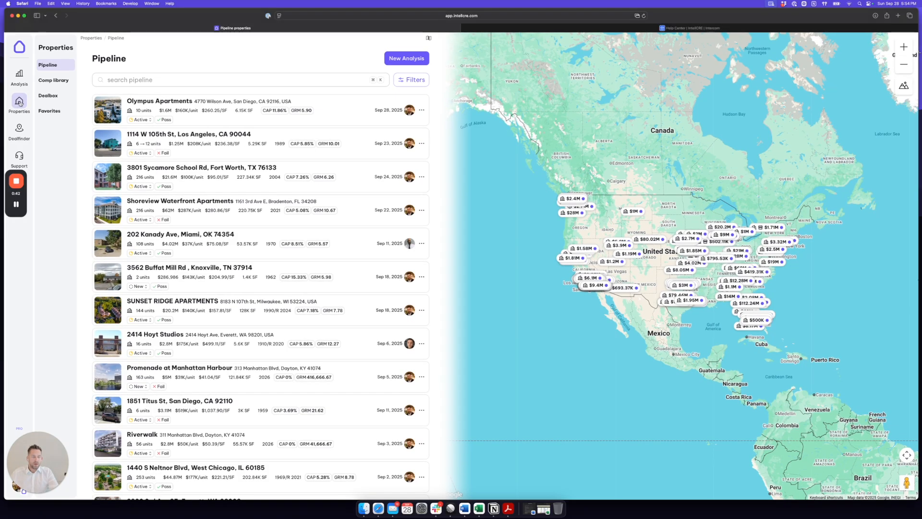
click(20, 103)
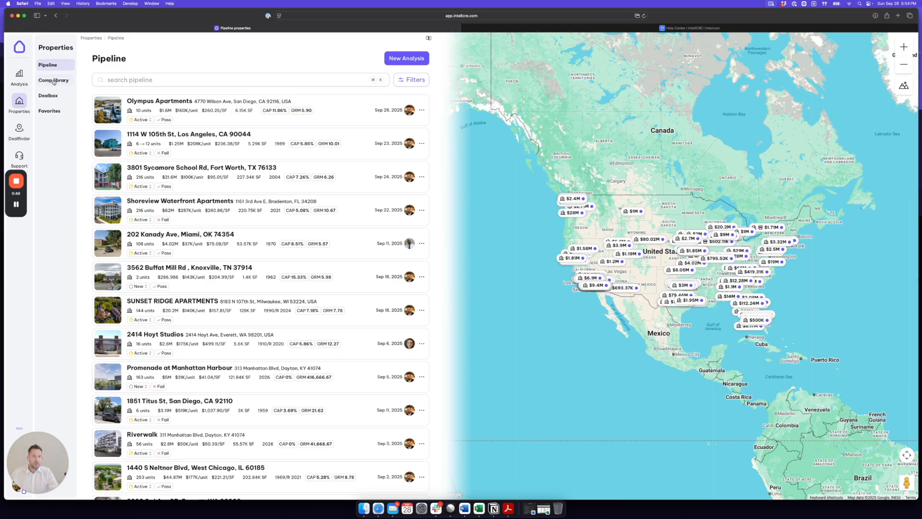
Open the Comp library and dismiss its Filters panel without applying any.
click(54, 81)
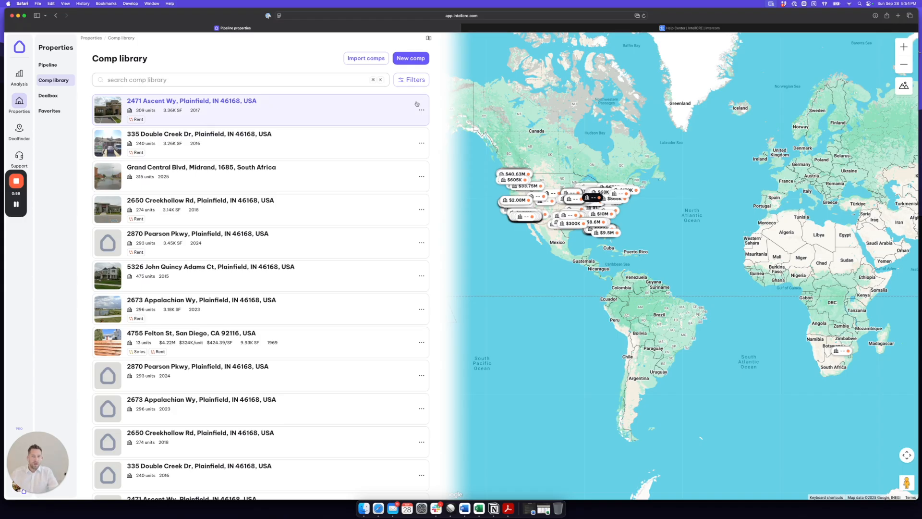
click(414, 81)
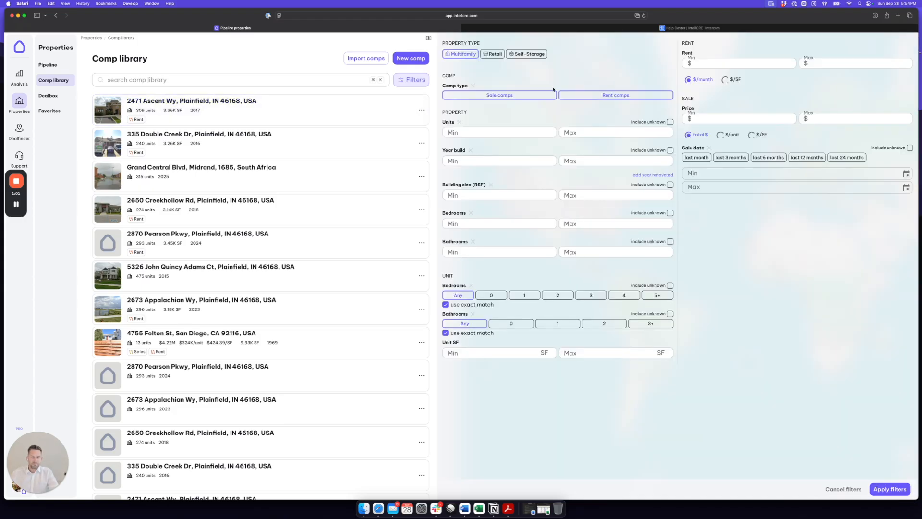
click(844, 489)
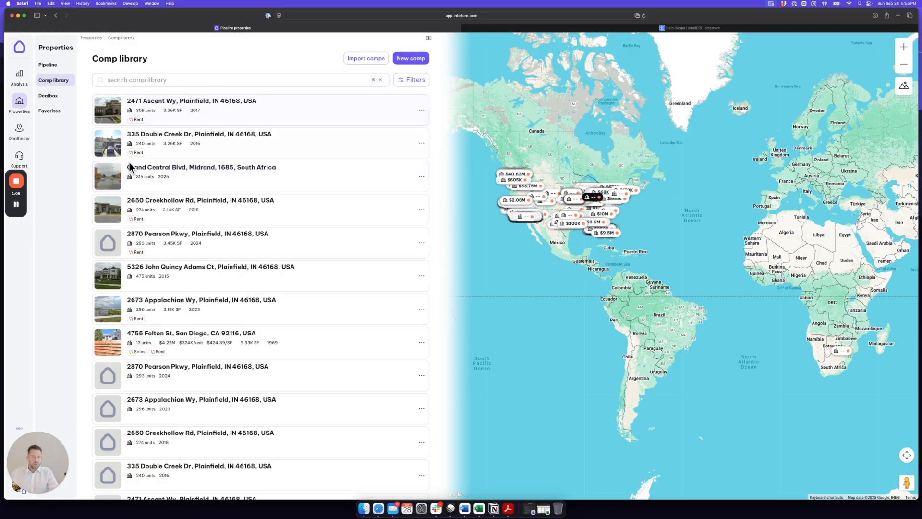
click(409, 62)
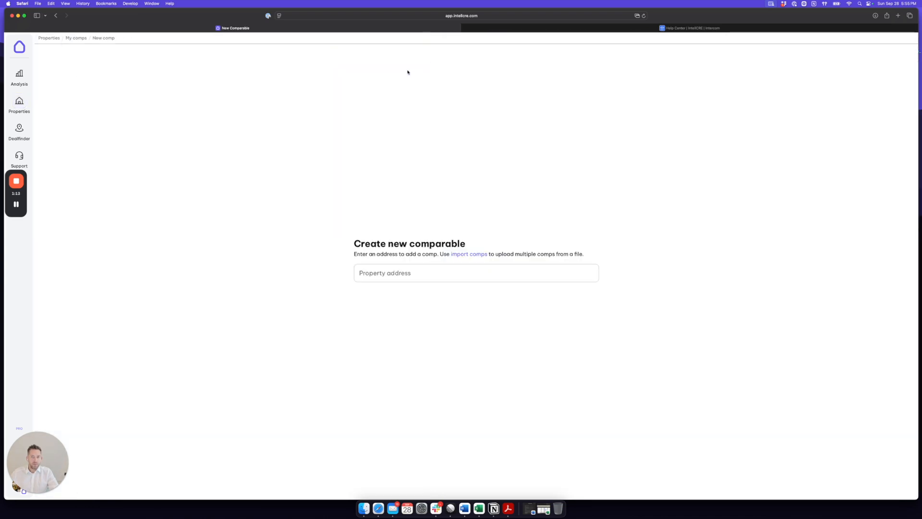
click(391, 273)
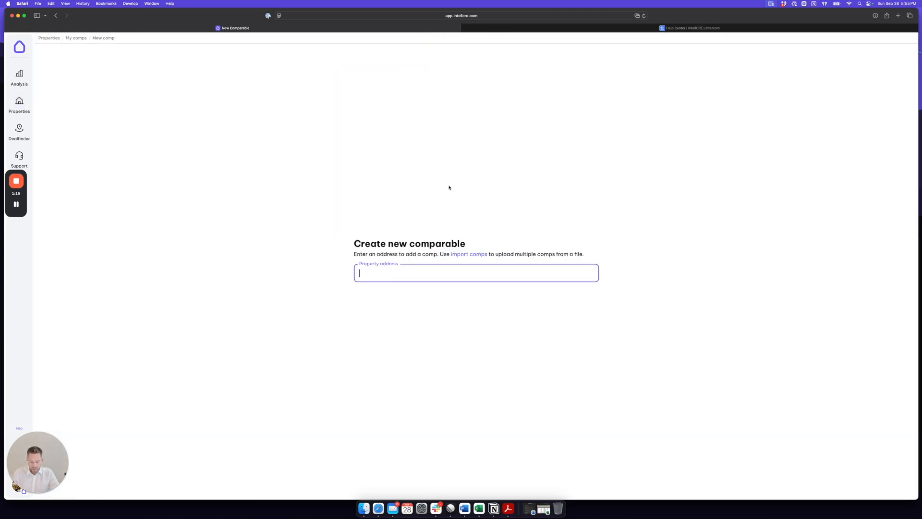
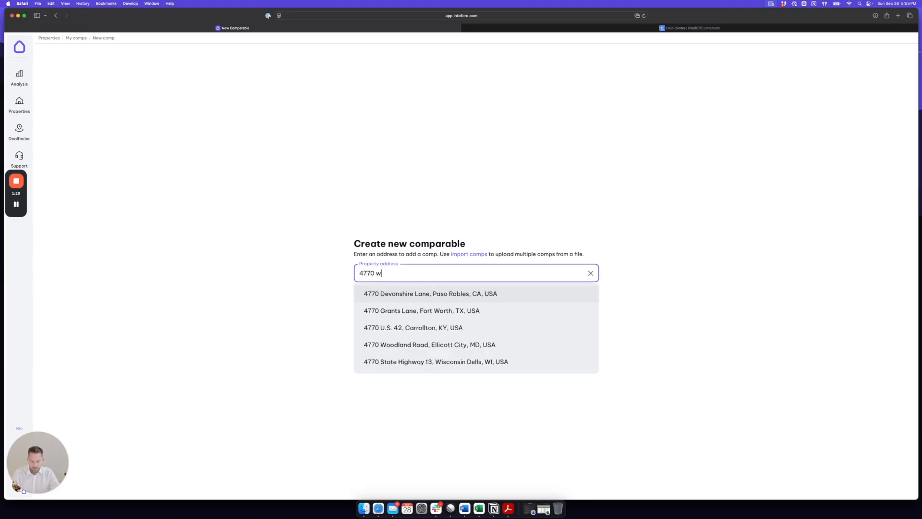
click(439, 293)
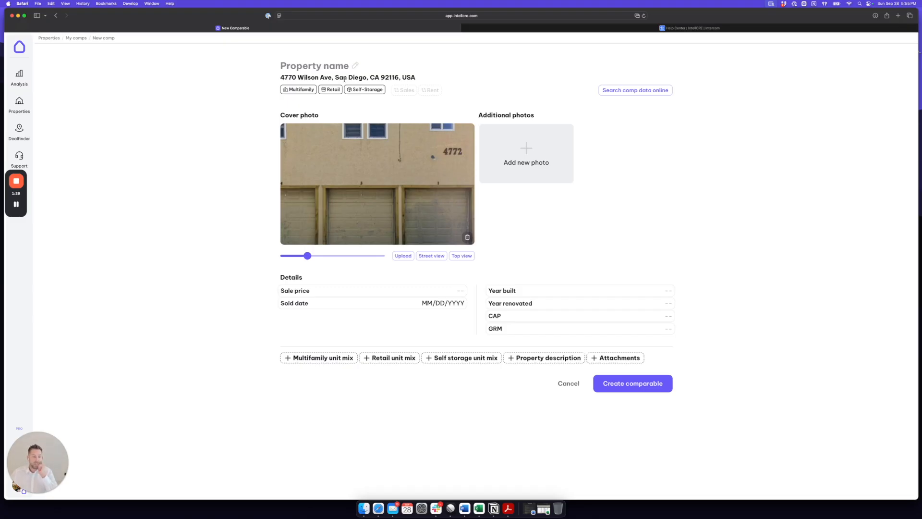
Mark the comp as Multifamily with a $1,800,000 sale price sold 05/05/2024.
click(301, 91)
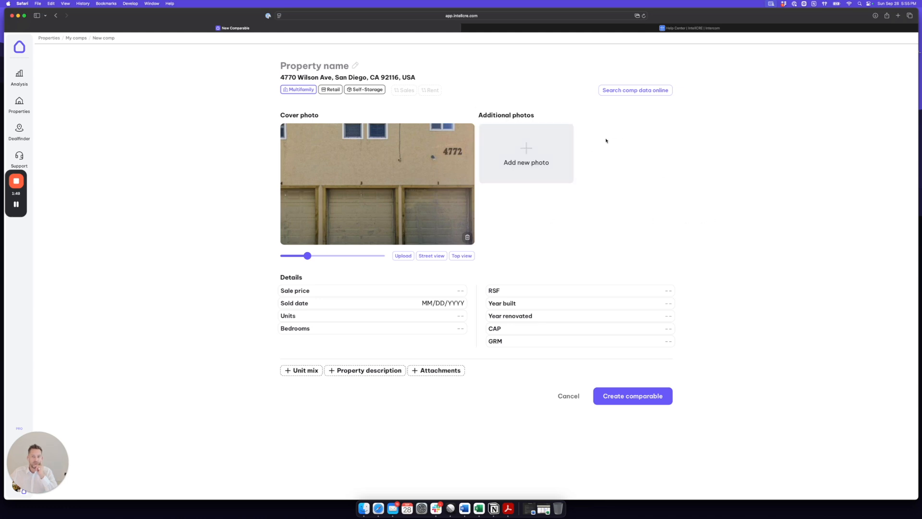
click(430, 291)
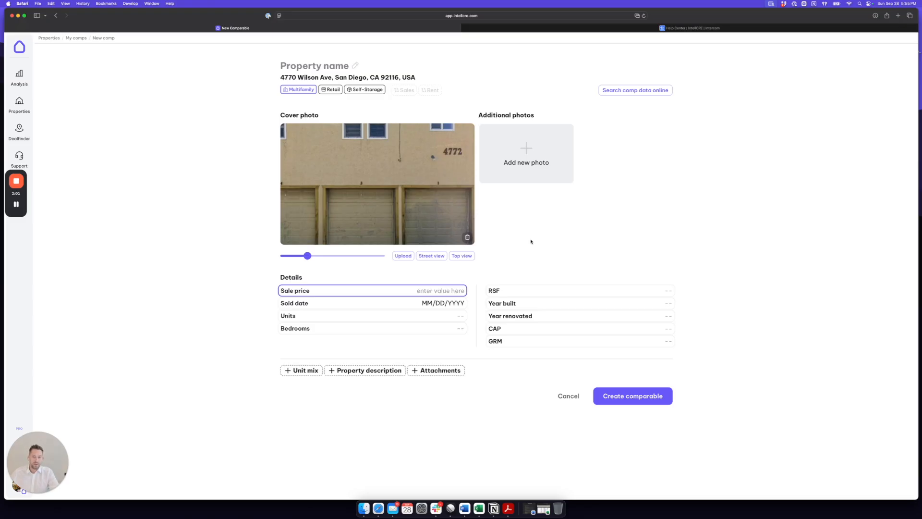
text(1800000)
click(429, 303)
text(05/05/)
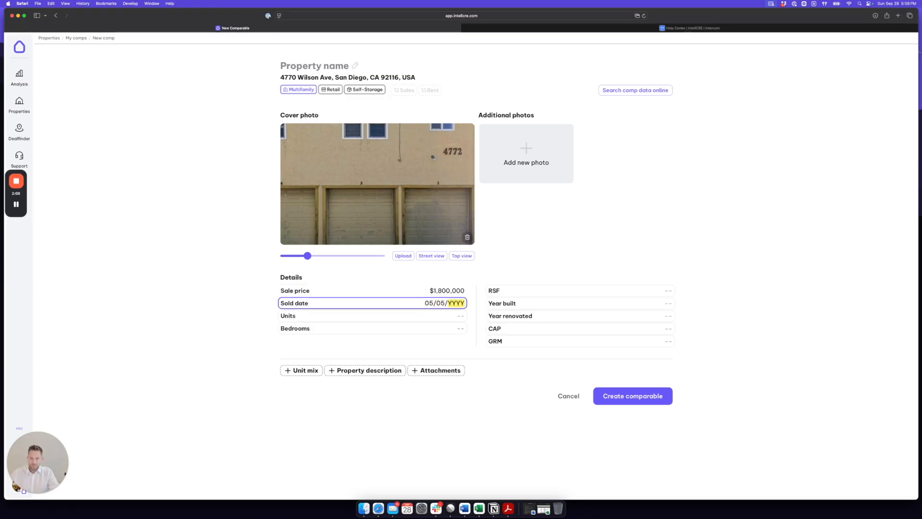
text(2024)
drag(417, 93, 393, 91)
click(533, 232)
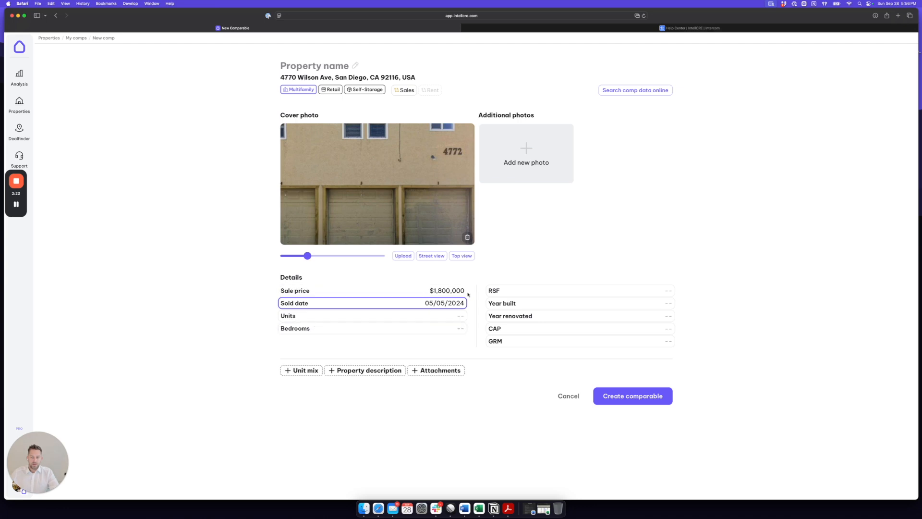
Enter 6 units and 1970 as the year built.
click(444, 316)
text(6)
click(620, 295)
click(672, 303)
text(1970)
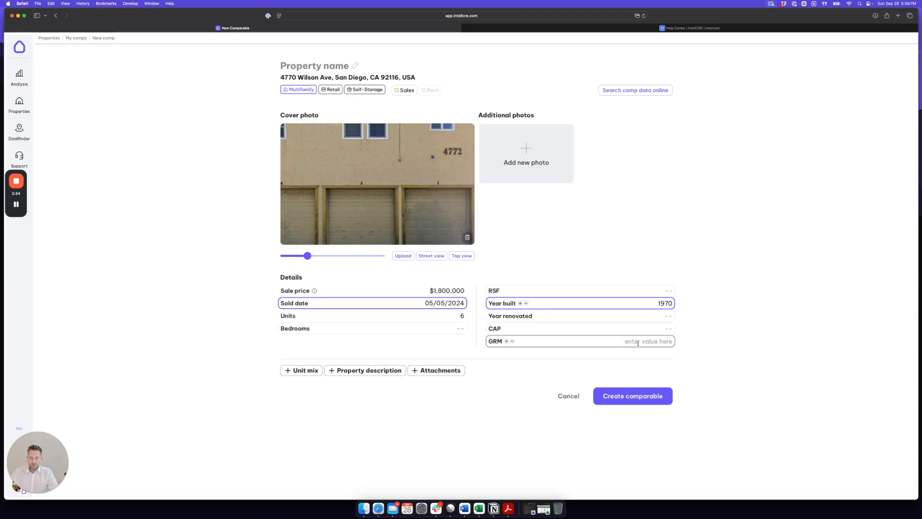
Add a property description beginning with 'This'.
click(359, 372)
text(This)
key(BackSpace)
key(BackSpace)
key(BackSpace)
text(his)
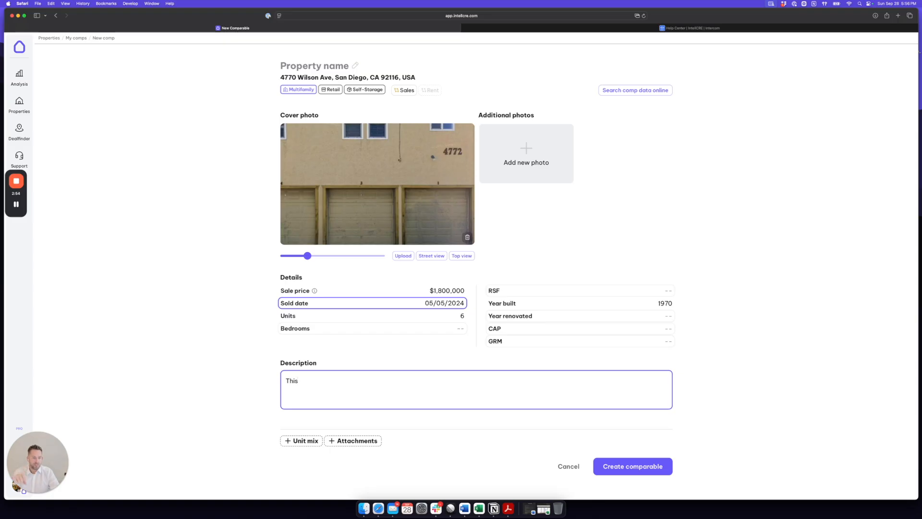
Finish the description as 'This ....' and add a Unit mix section.
text(....)
click(759, 334)
scroll(721, 271, down, 1)
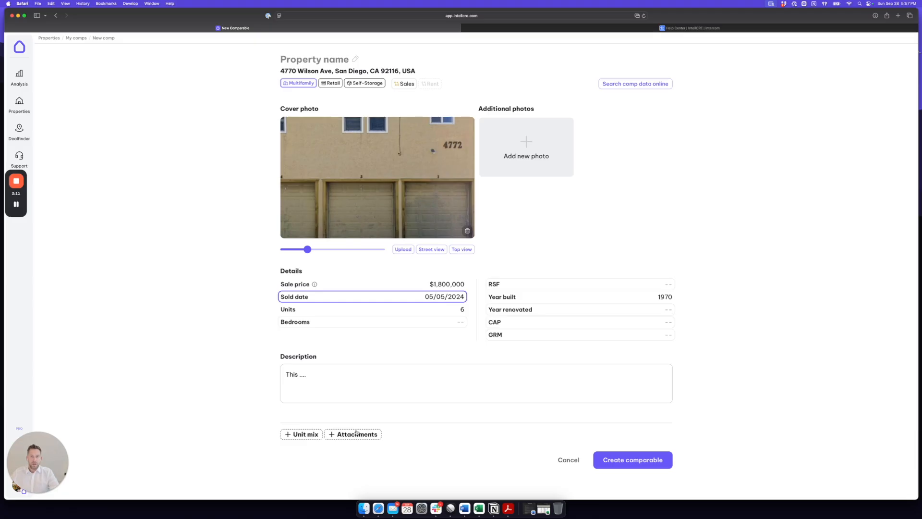
click(310, 435)
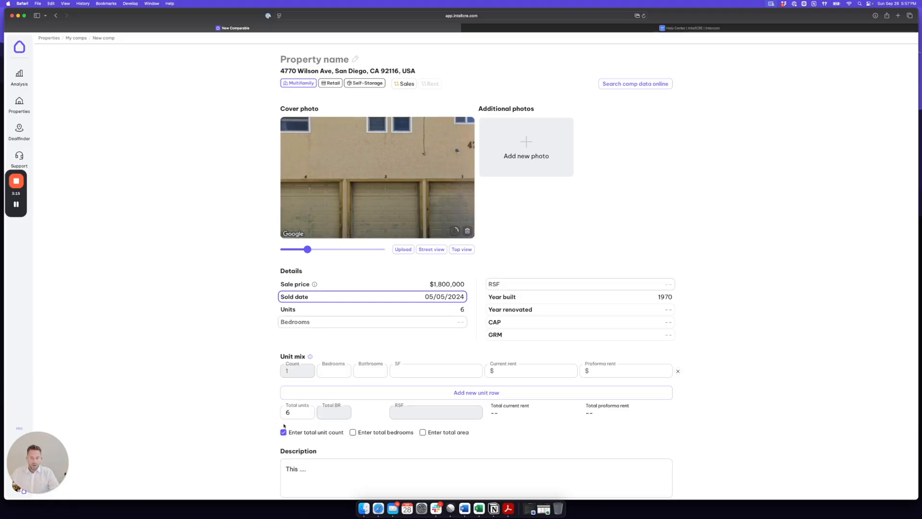
Enter $2,000 current rent and $2,100 proforma rent in the unit mix row.
scroll(324, 308, down, 3)
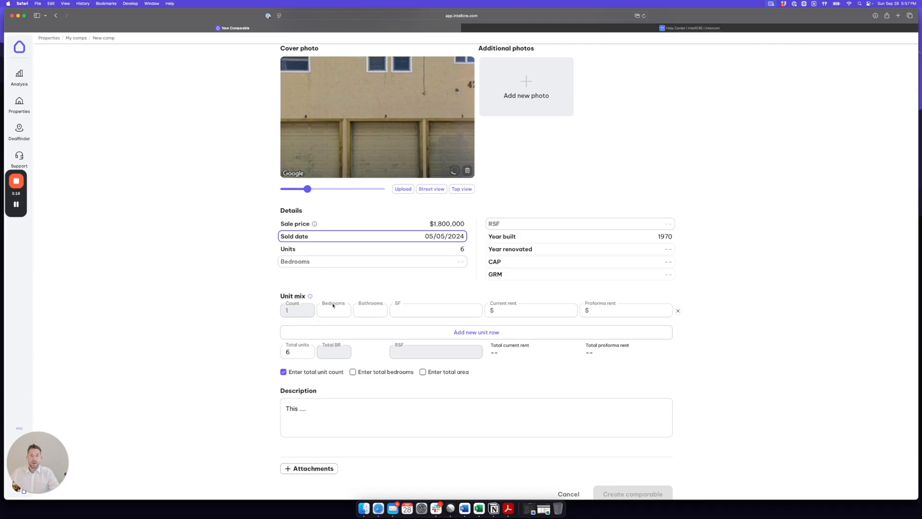
scroll(373, 323, up, 3)
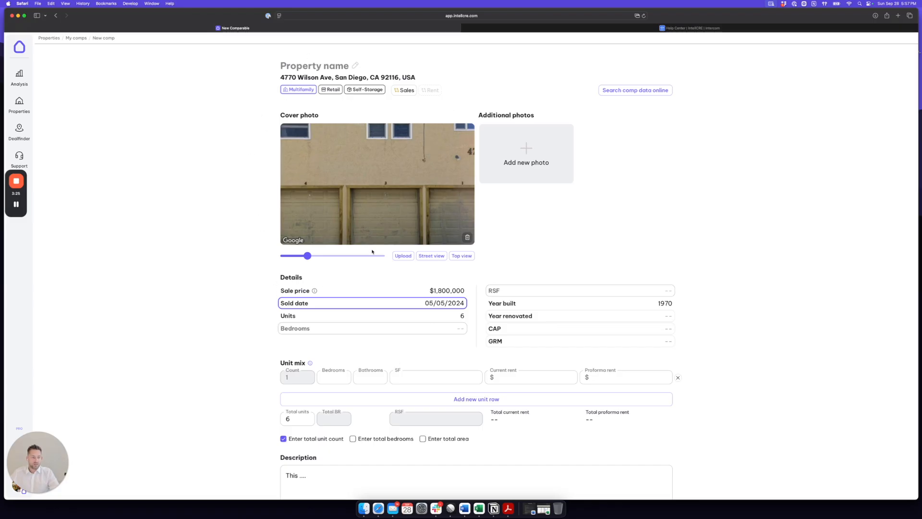
scroll(372, 251, down, 1)
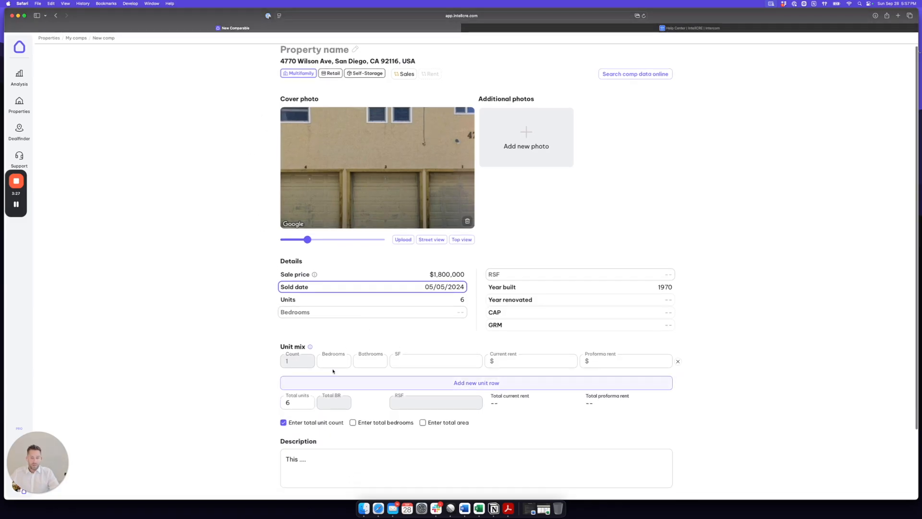
click(529, 361)
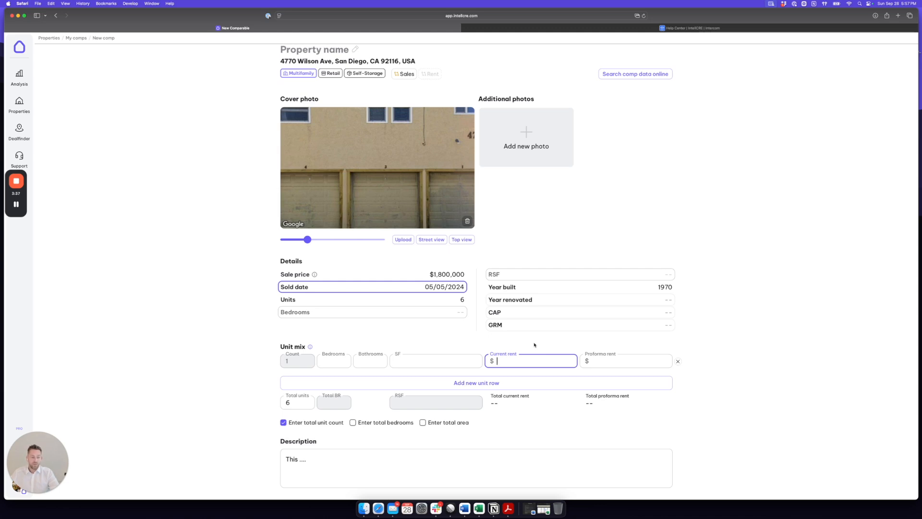
text(2000)
scroll(534, 344, down, 1)
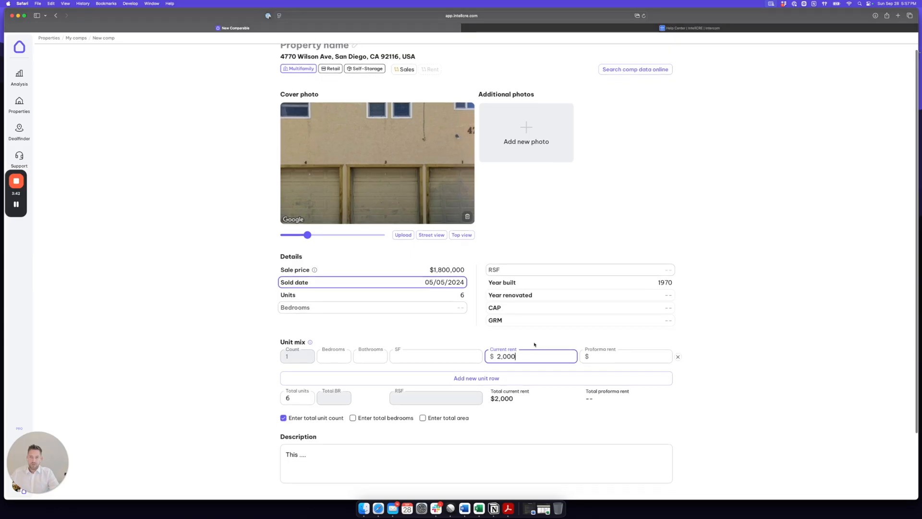
scroll(534, 345, up, 1)
key(Tab)
text(21,000)
key(BackSpace)
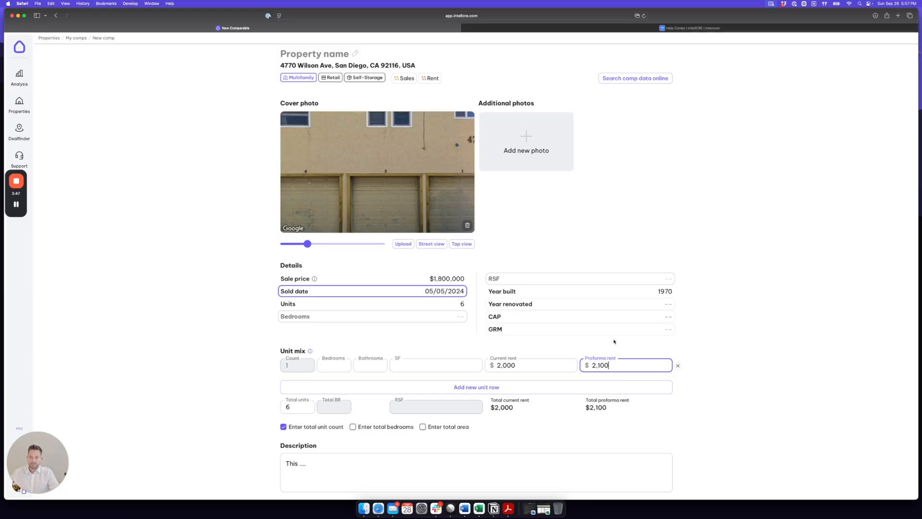
Switch total units to come from the unit mix and set the row count to 6.
click(295, 407)
drag(295, 407, 280, 405)
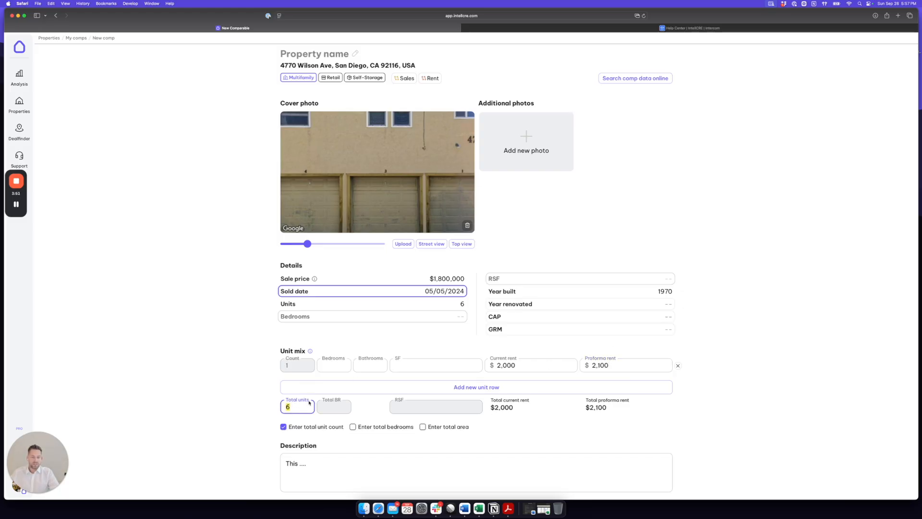
scroll(364, 371, down, 2)
scroll(296, 323, down, 2)
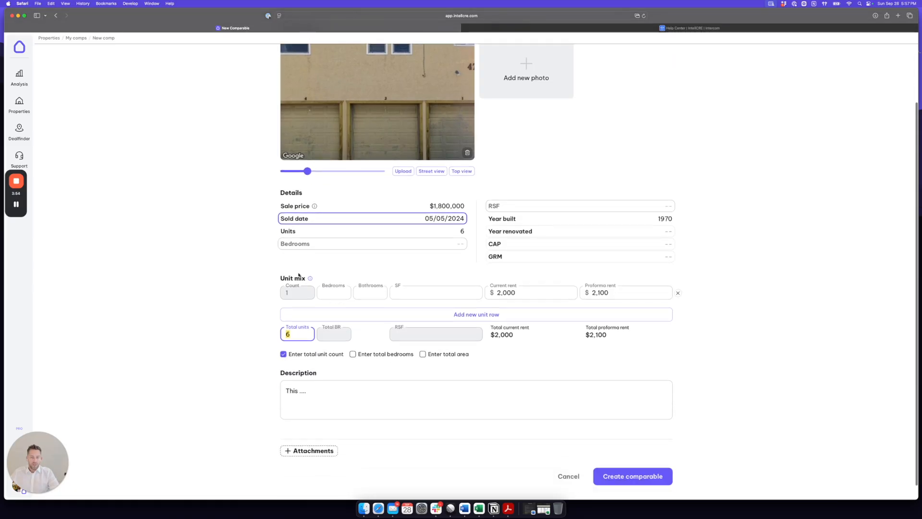
click(462, 231)
drag(465, 231, 460, 231)
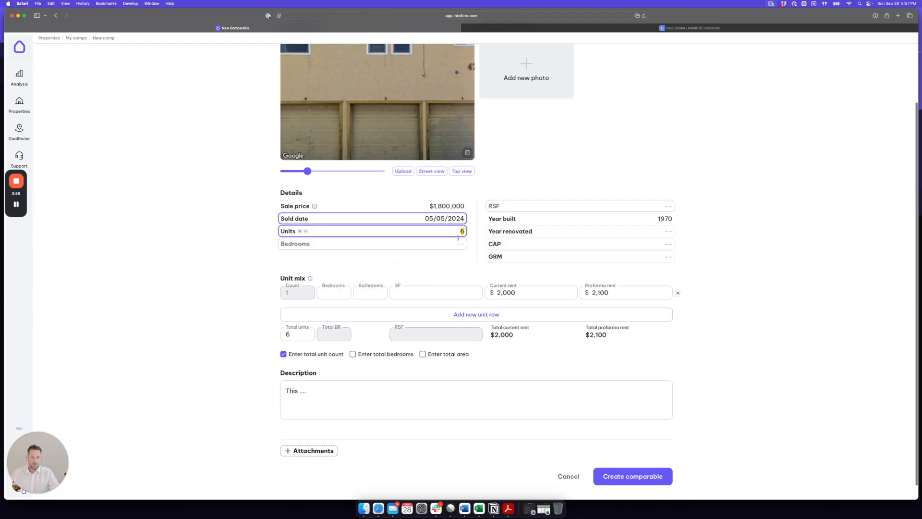
click(283, 354)
click(510, 281)
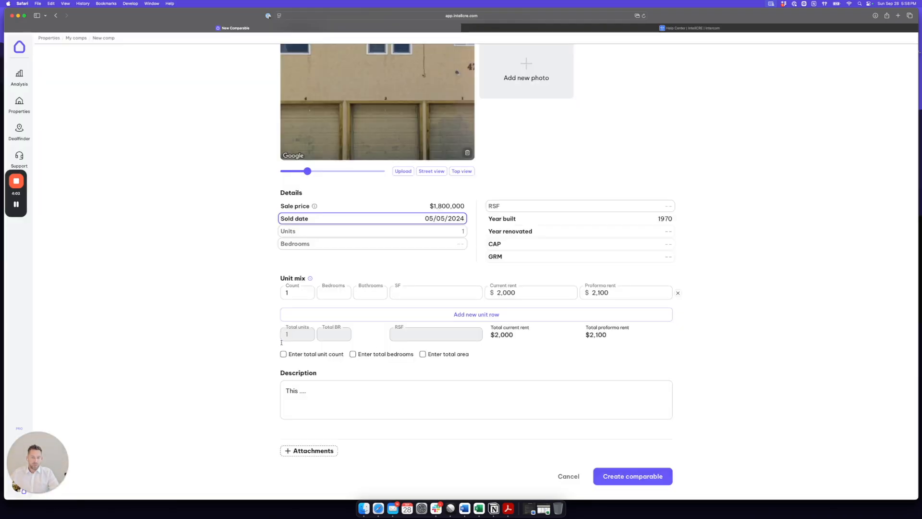
click(294, 292)
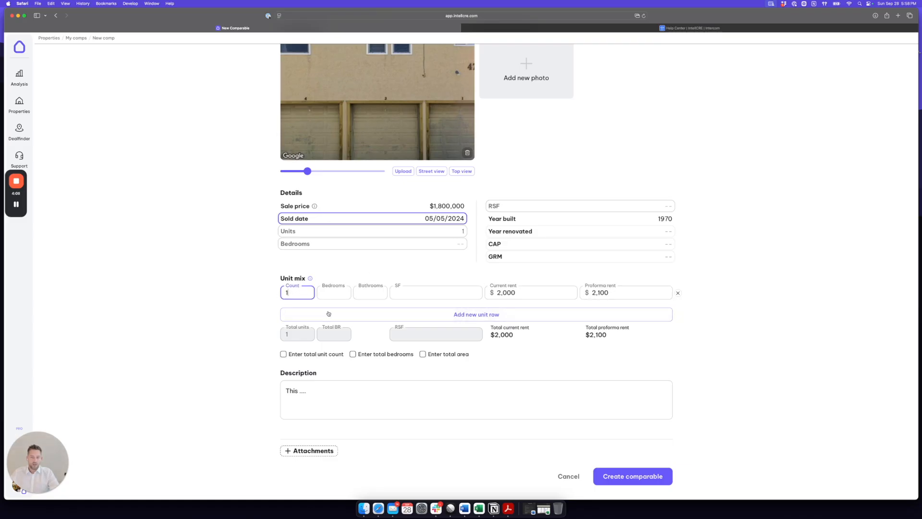
mouse_move(456, 232)
key(BackSpace)
text(6)
drag(291, 293, 285, 294)
drag(468, 234, 467, 233)
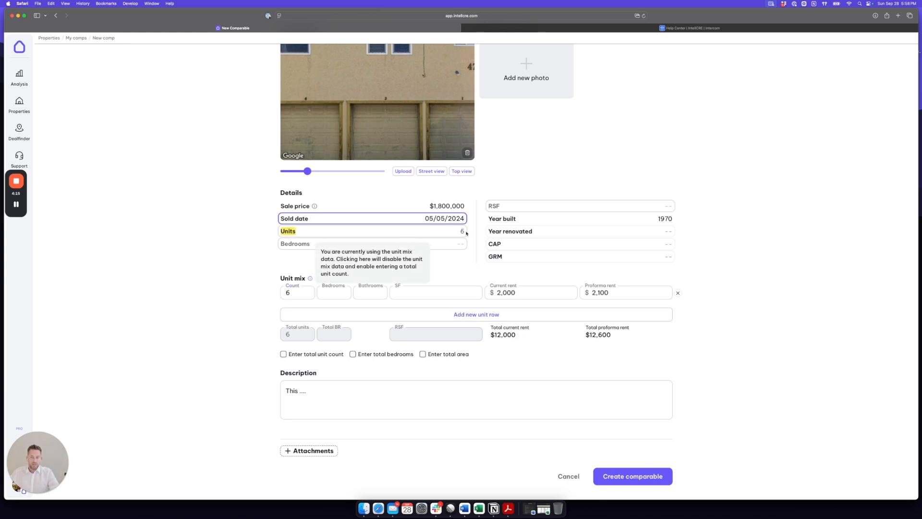
click(470, 232)
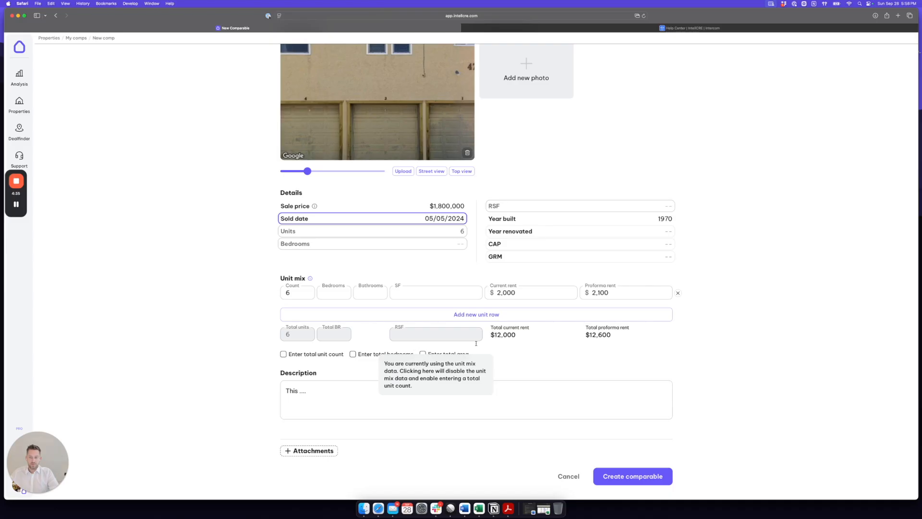
Check the unit row's $2,000 current and $2,100 proforma rent values.
scroll(647, 376, up, 3)
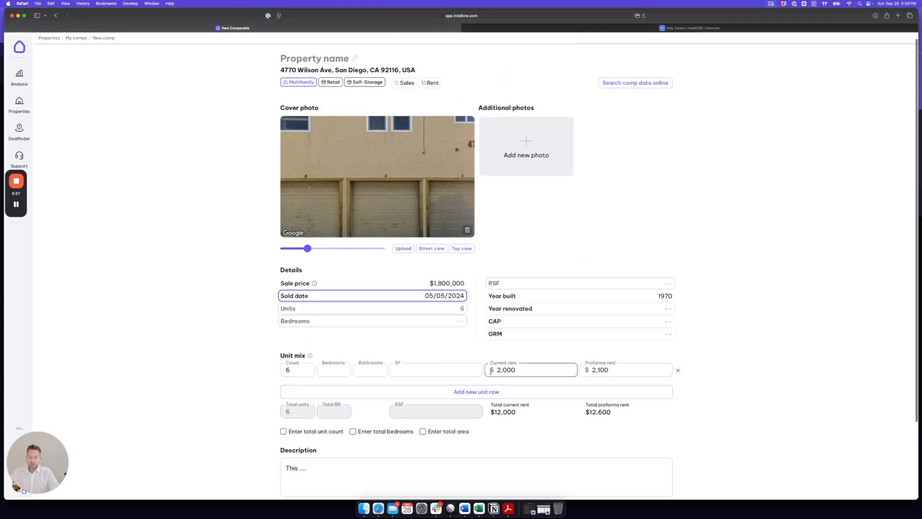
scroll(646, 376, up, 1)
click(614, 378)
drag(528, 377, 497, 380)
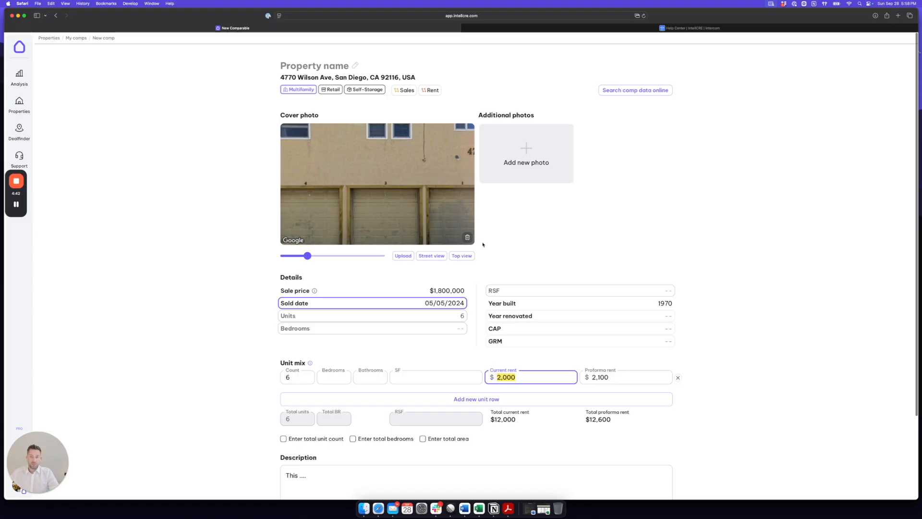
drag(439, 91, 433, 90)
click(449, 94)
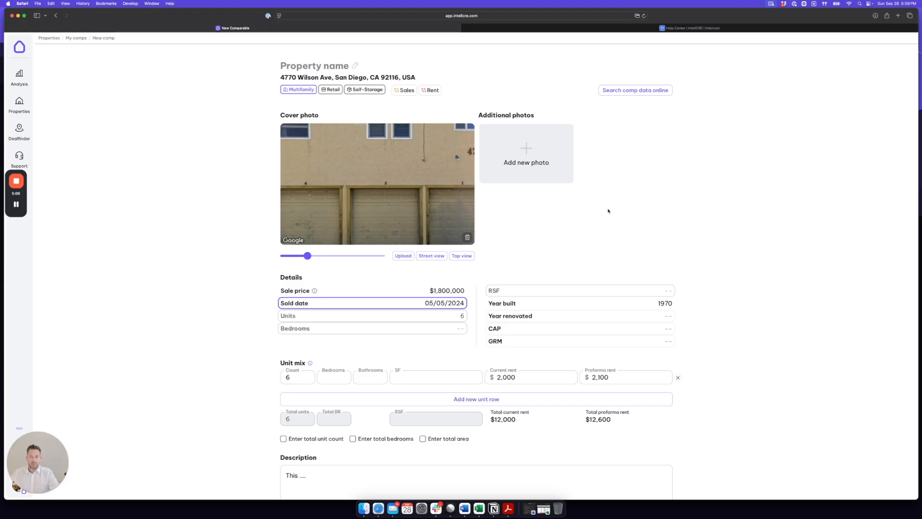
Enter 'Wilson Comp' as the property name and save it with Create comparable.
click(314, 66)
text(Wilson COmps)
key(BackSpace)
key(BackSpace)
key(BackSpace)
key(BackSpace)
text(o)
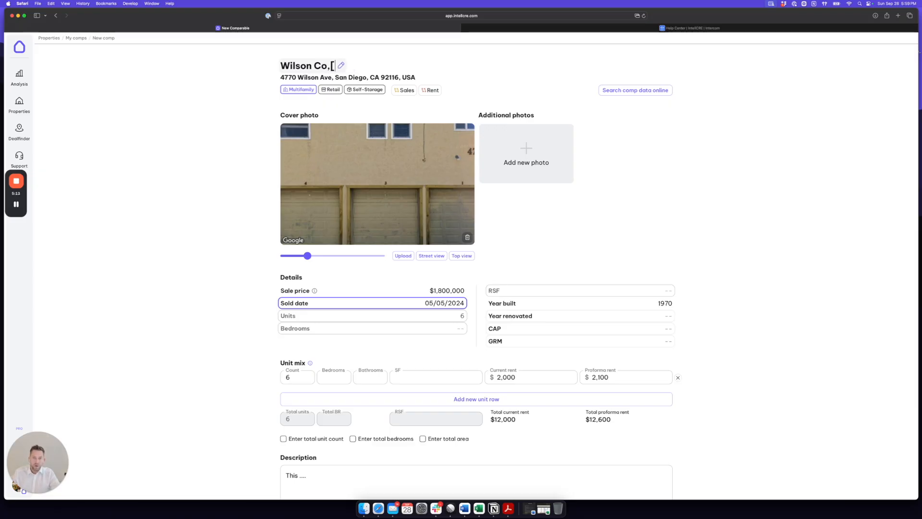
text(mp)
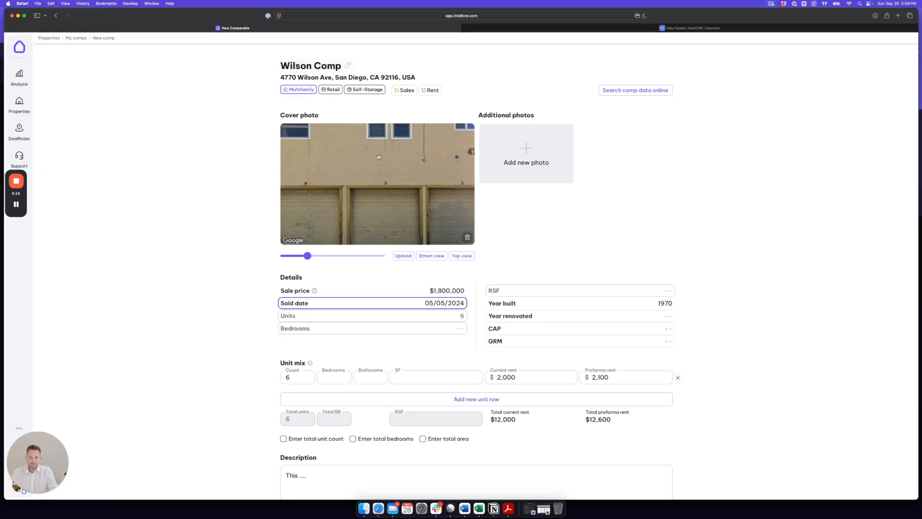
scroll(482, 325, down, 3)
scroll(399, 261, up, 3)
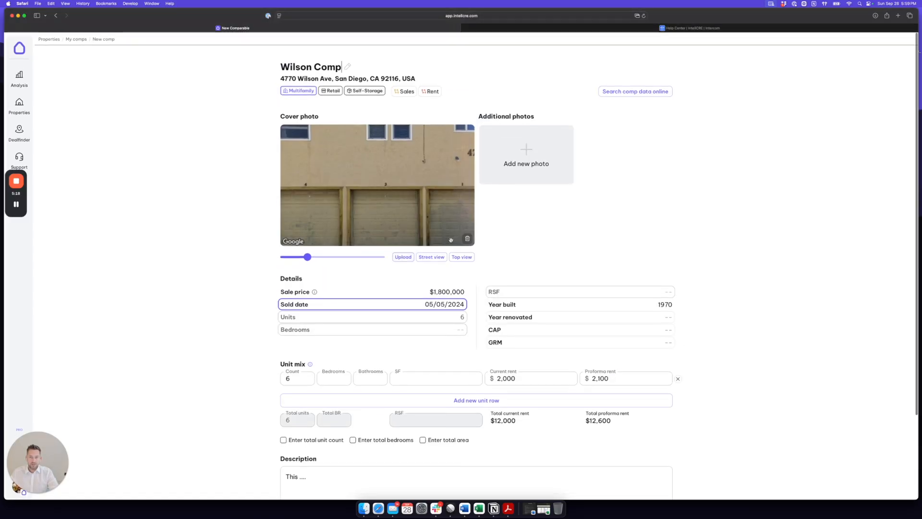
scroll(462, 216, down, 3)
click(628, 468)
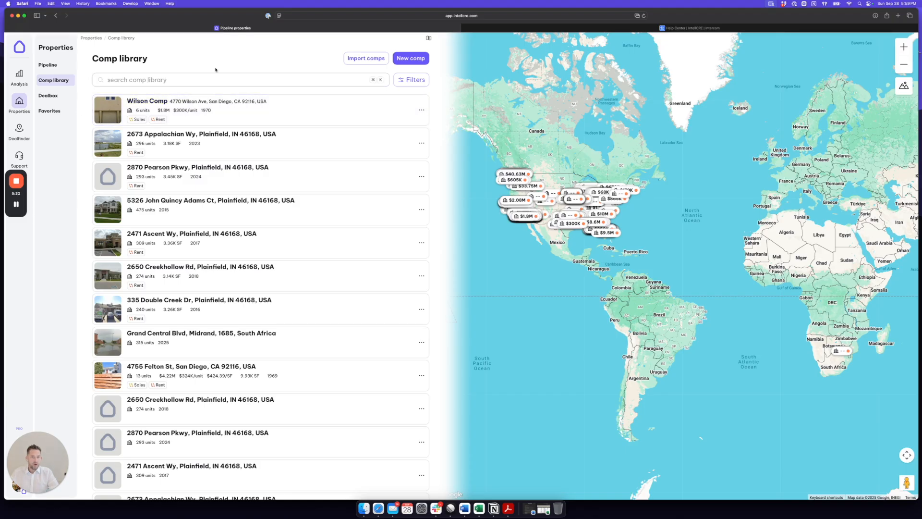
Edit the Sep 28 2025 Olympus Apartments analysis and open the rent comps map search.
click(24, 102)
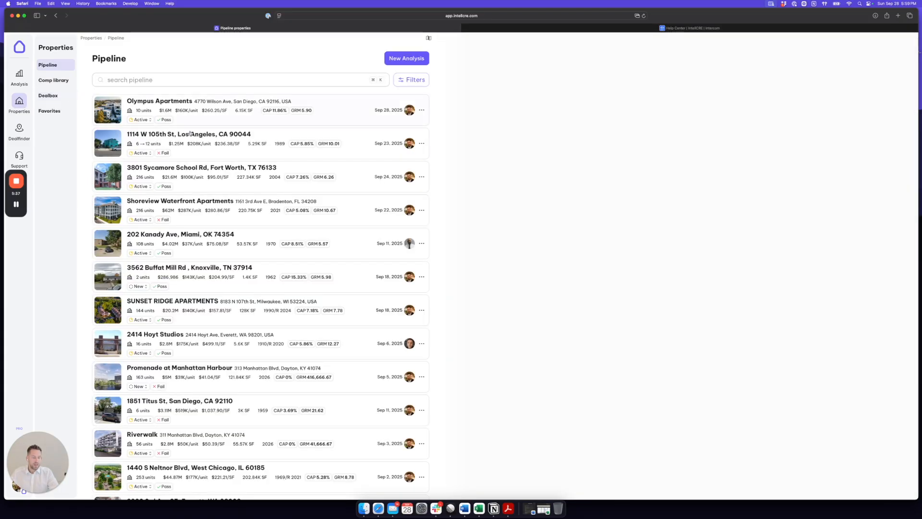
click(195, 109)
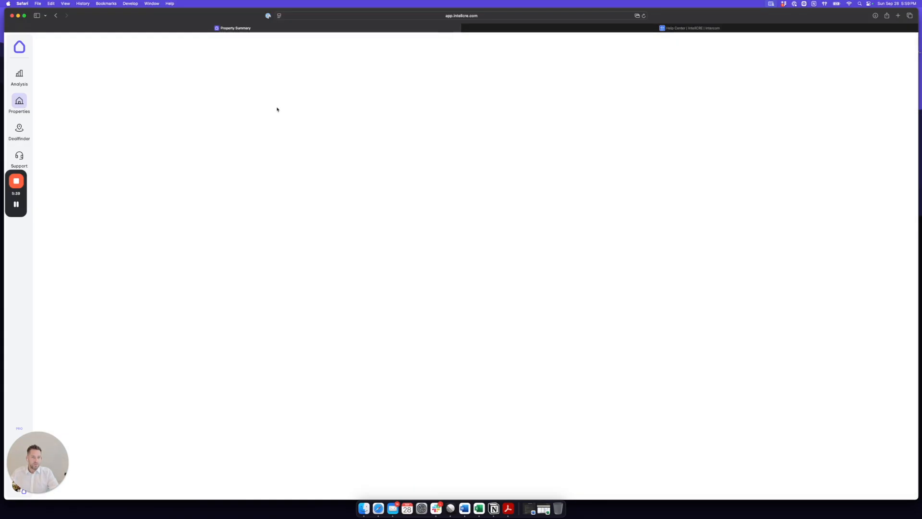
click(69, 150)
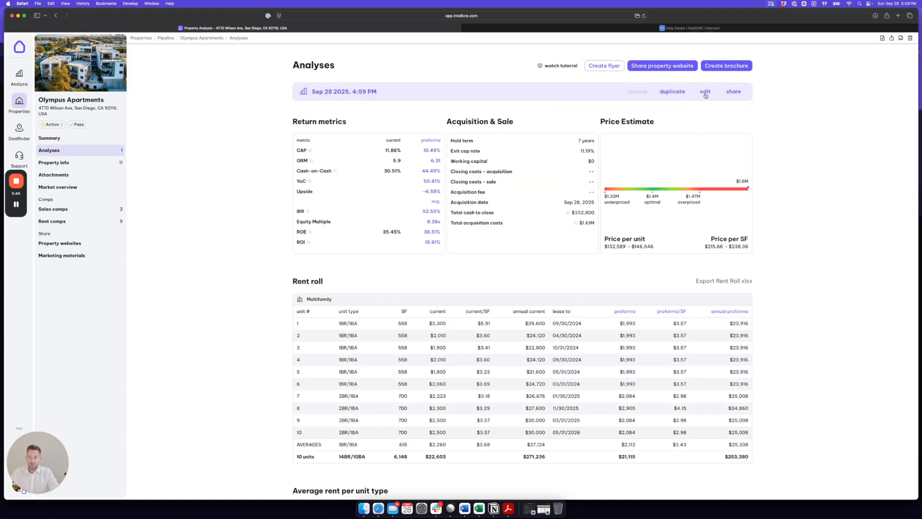
click(705, 92)
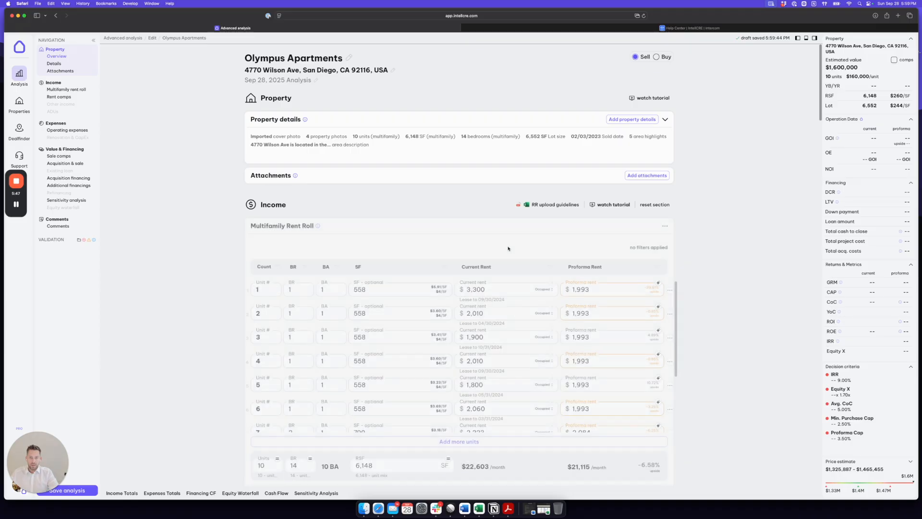
scroll(707, 262, down, 10)
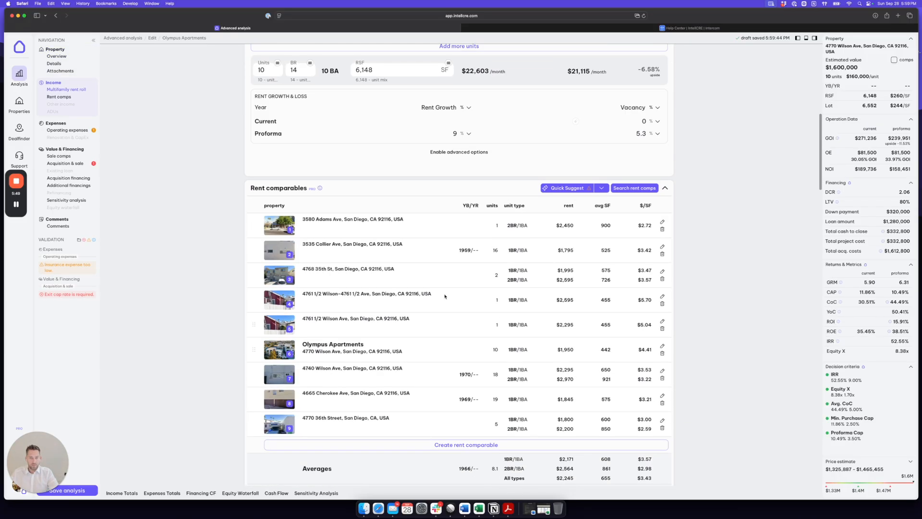
scroll(673, 179, down, 2)
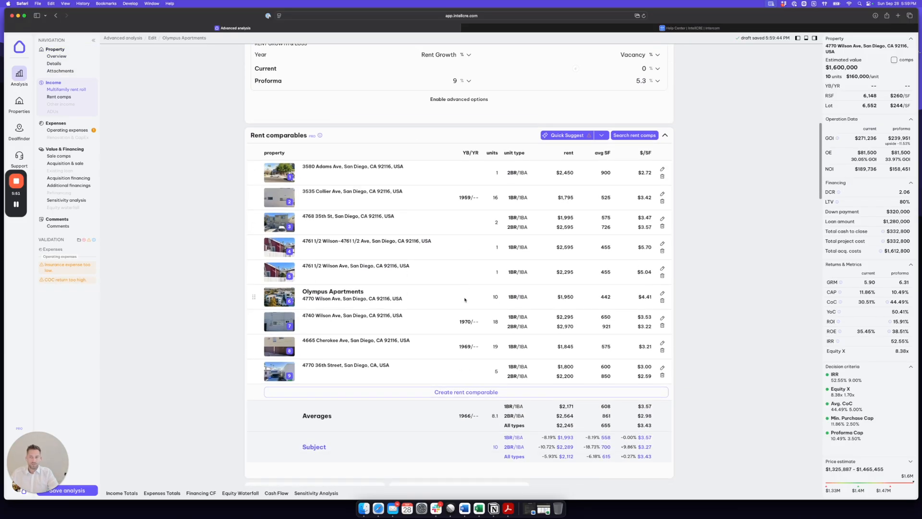
click(634, 155)
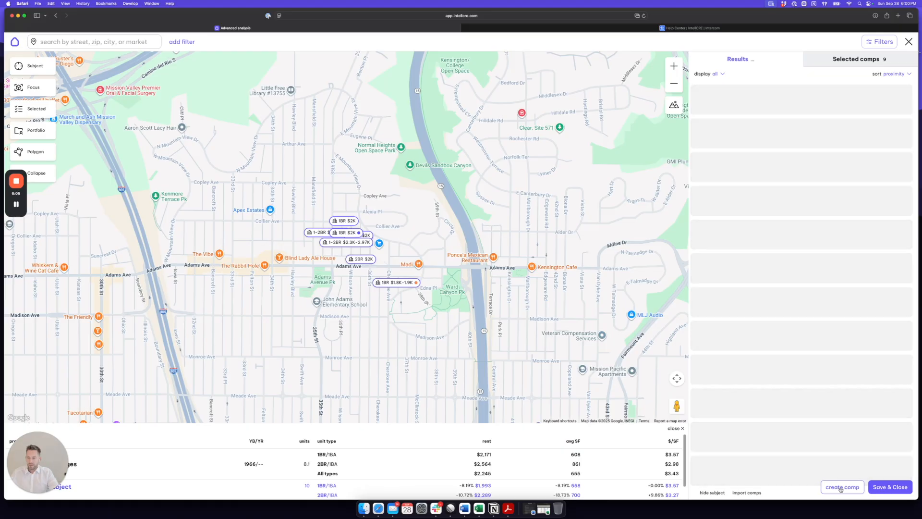
Close the create-comp and import-comps options unused, then show only the Selected comps.
click(842, 487)
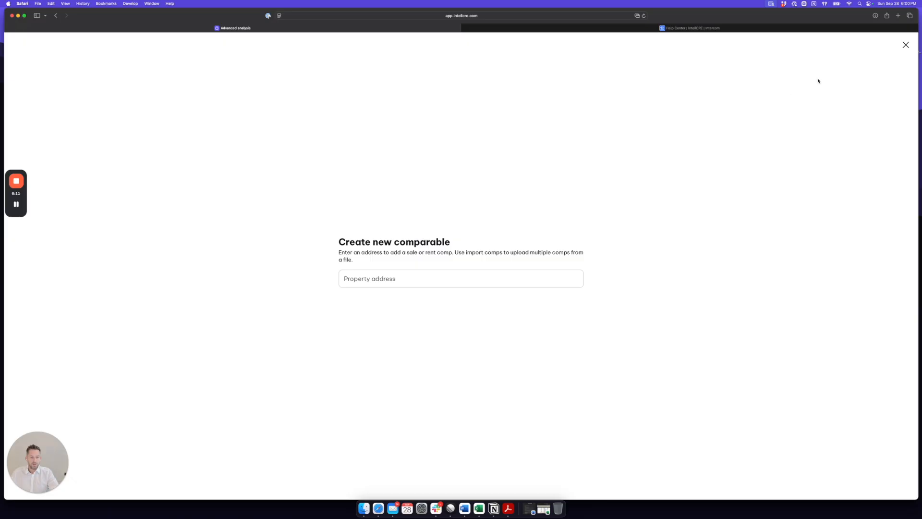
click(904, 46)
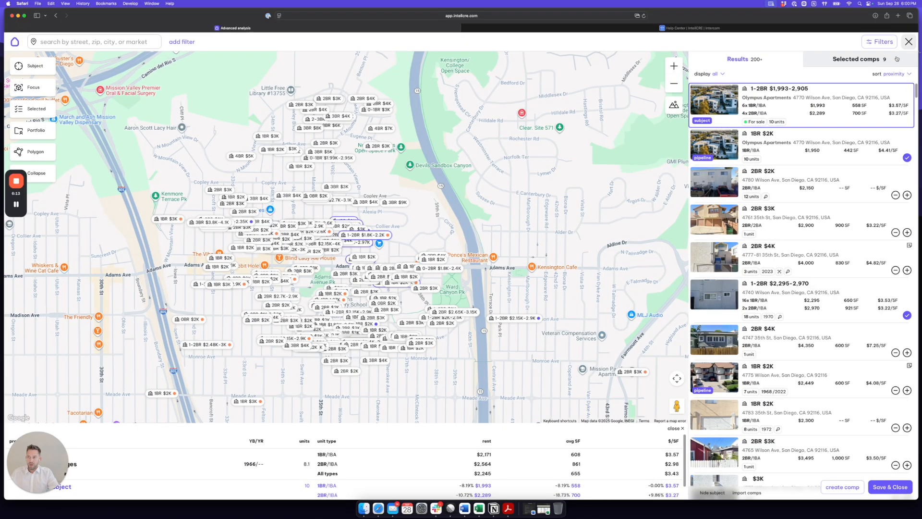
click(747, 493)
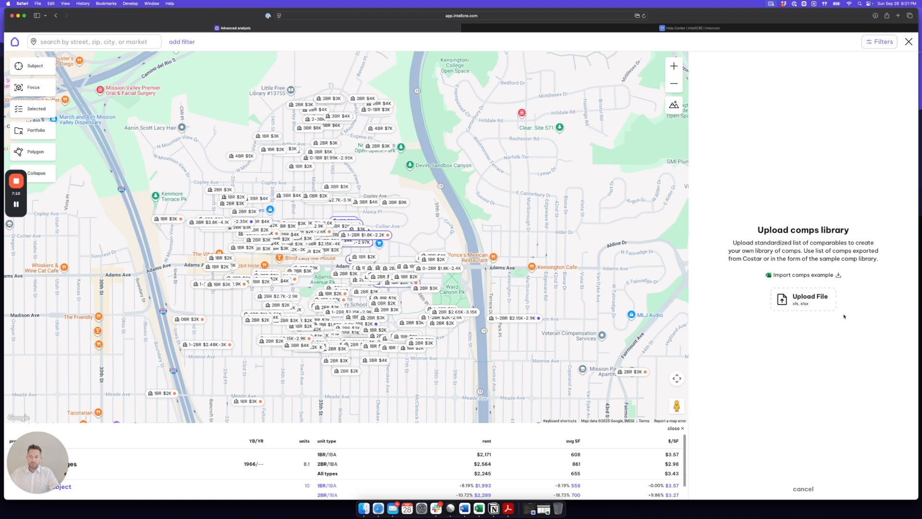
click(808, 494)
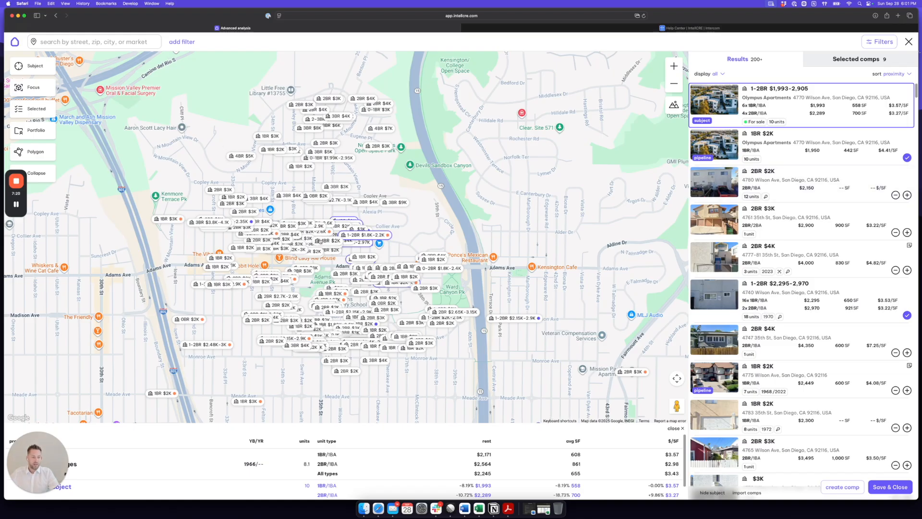
click(853, 63)
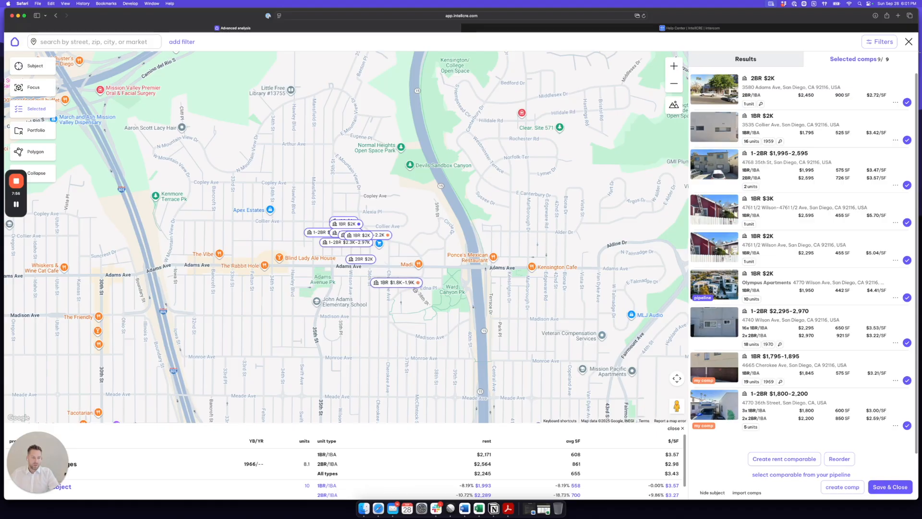
click(892, 487)
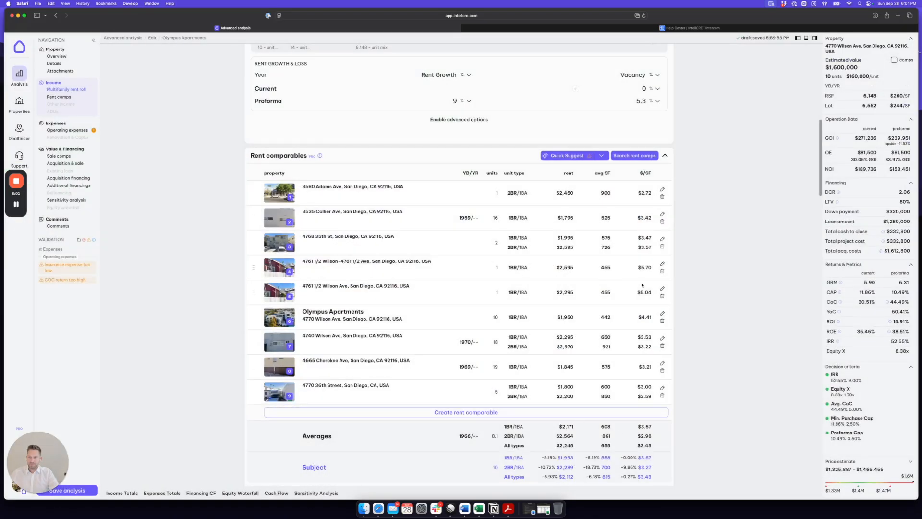
click(662, 296)
scroll(324, 181, up, 1)
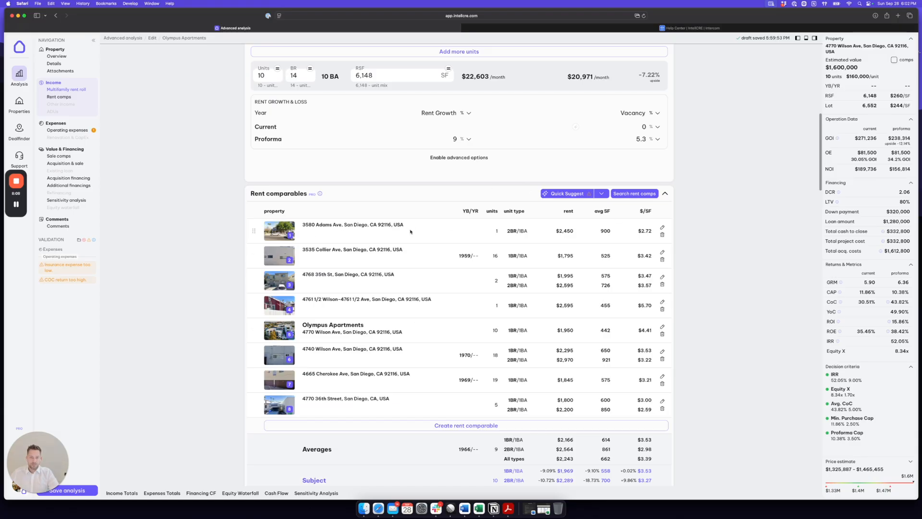
click(663, 228)
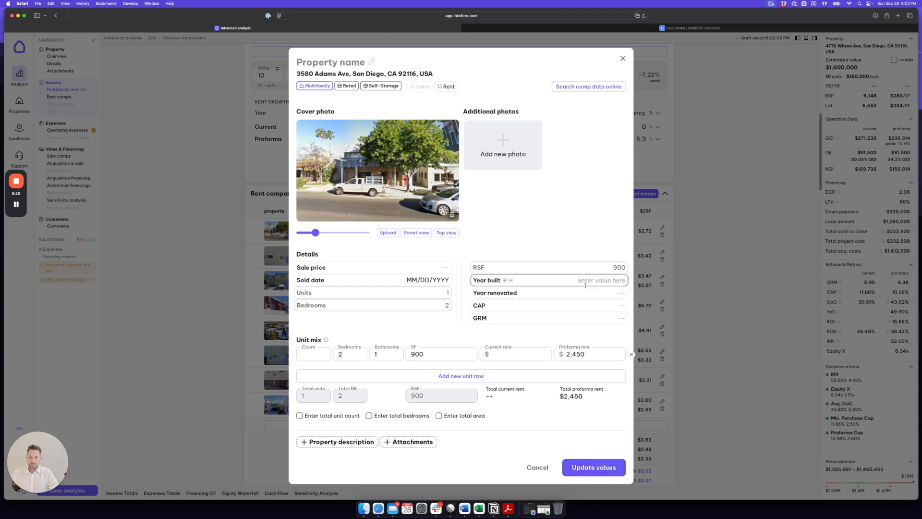
click(592, 467)
scroll(735, 267, down, 1)
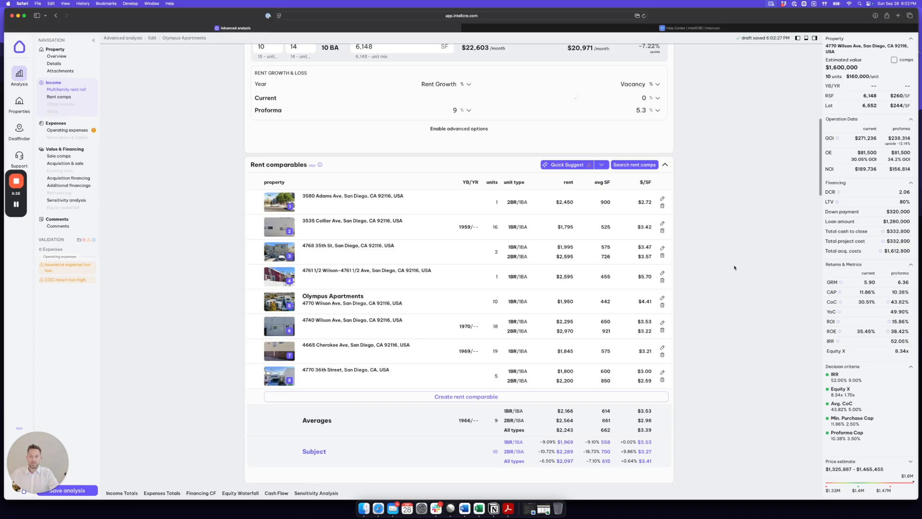
click(20, 105)
click(483, 281)
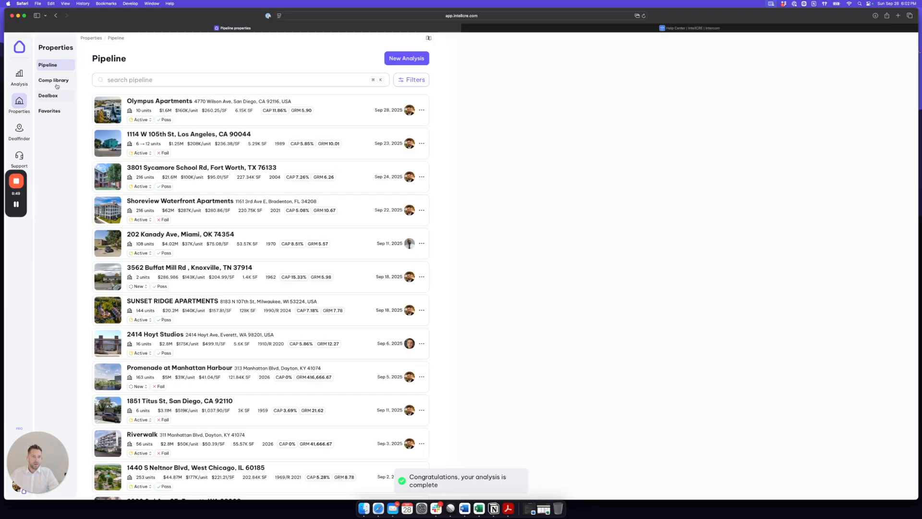
click(57, 82)
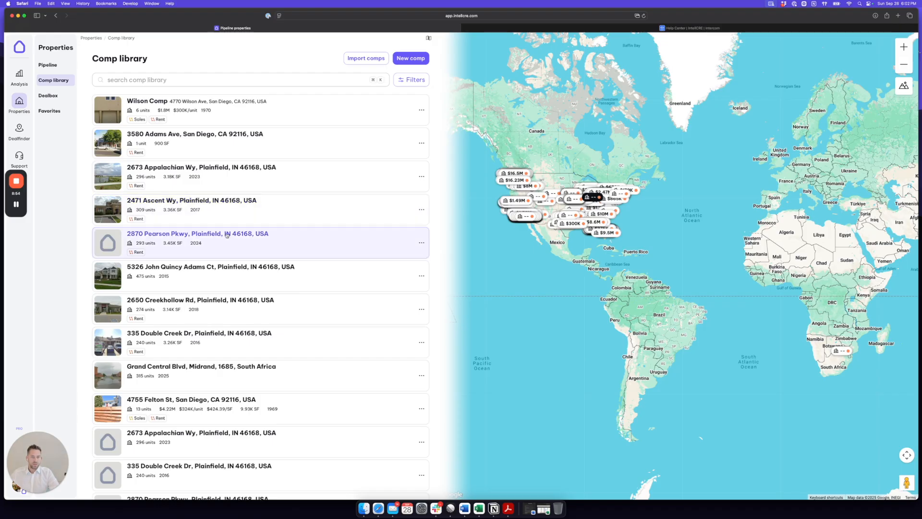
scroll(228, 238, down, 10)
scroll(243, 216, down, 15)
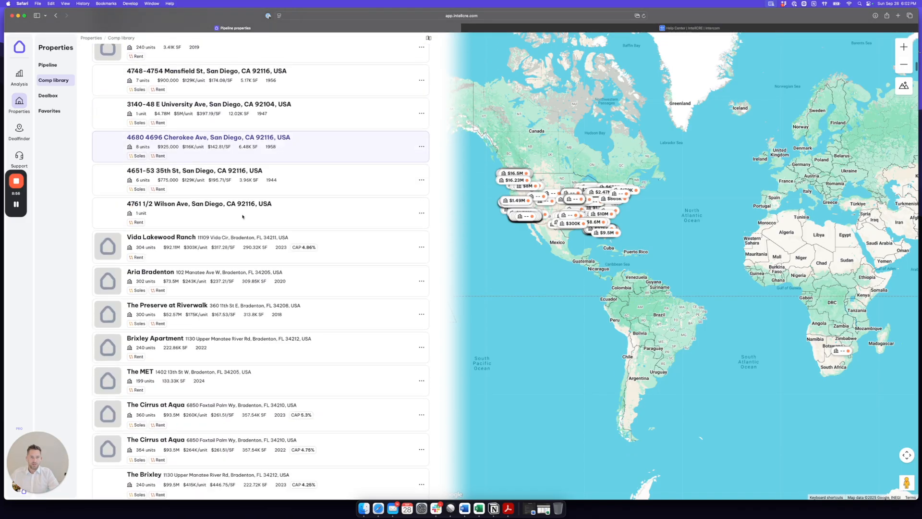
scroll(242, 217, down, 15)
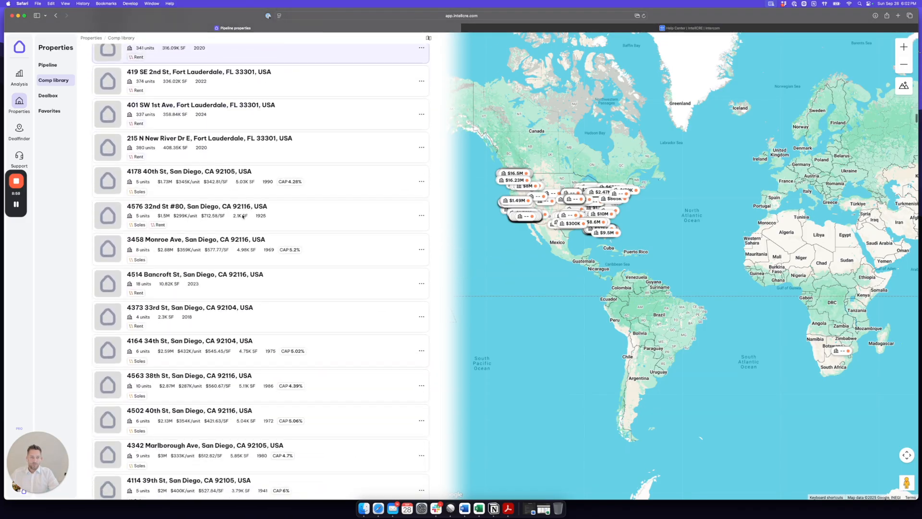
scroll(243, 216, up, 20)
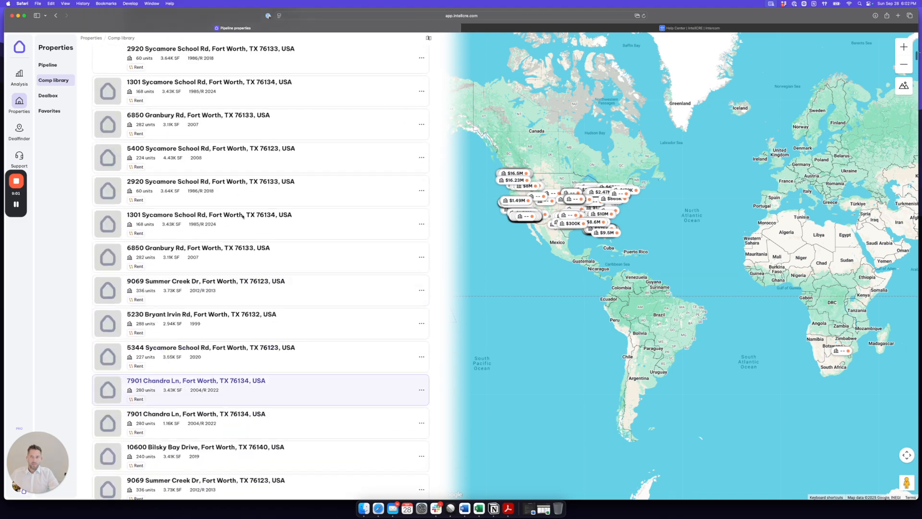